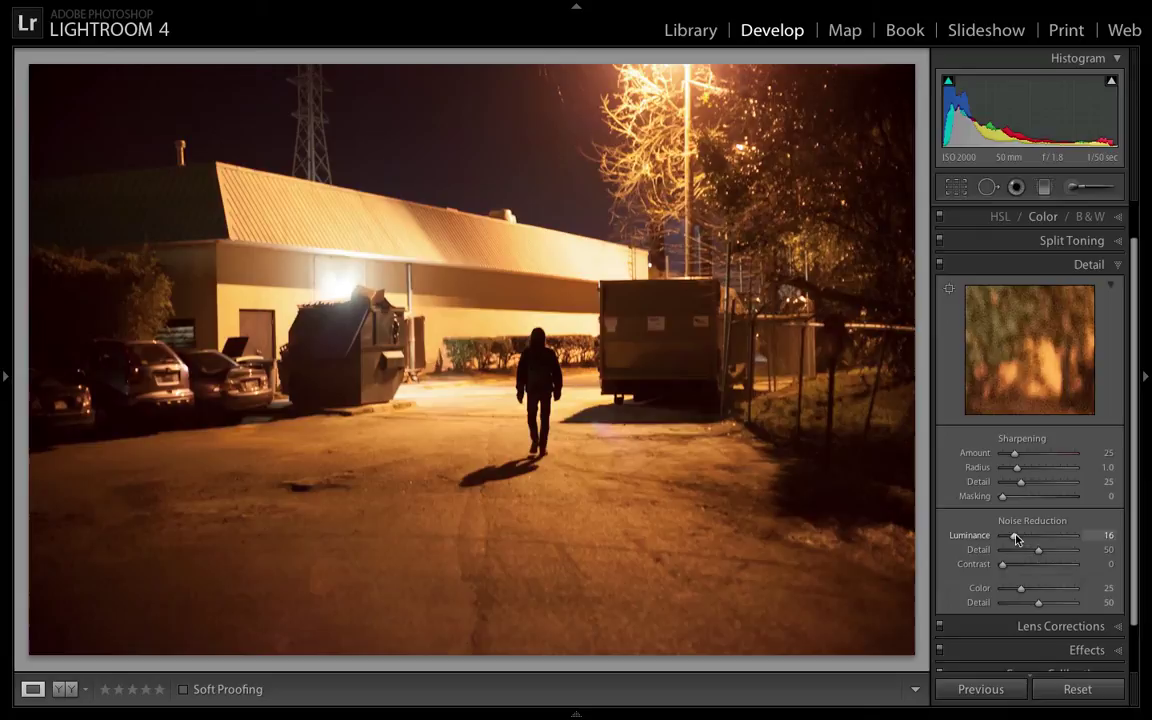
# Set Luminance noise reduction to 0 and zoom to 1:1 on the roof vent
pyautogui.moveTo(1014, 535); pyautogui.dragTo(1000, 535)
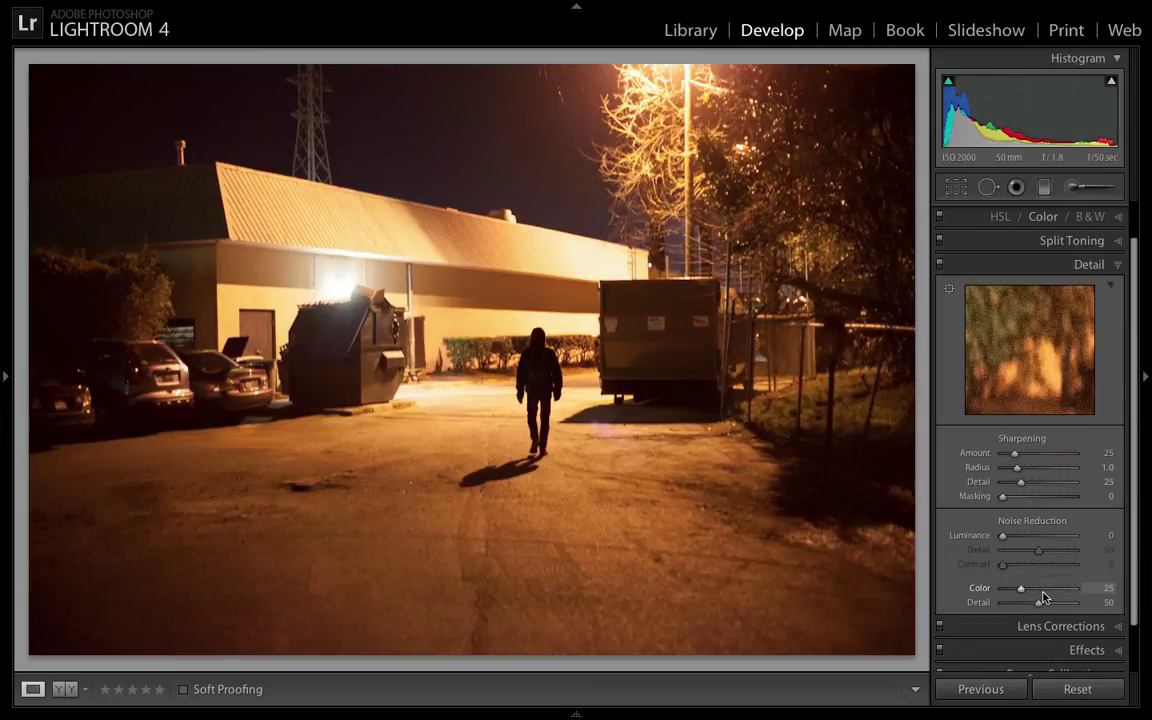
pyautogui.click(100, 128)
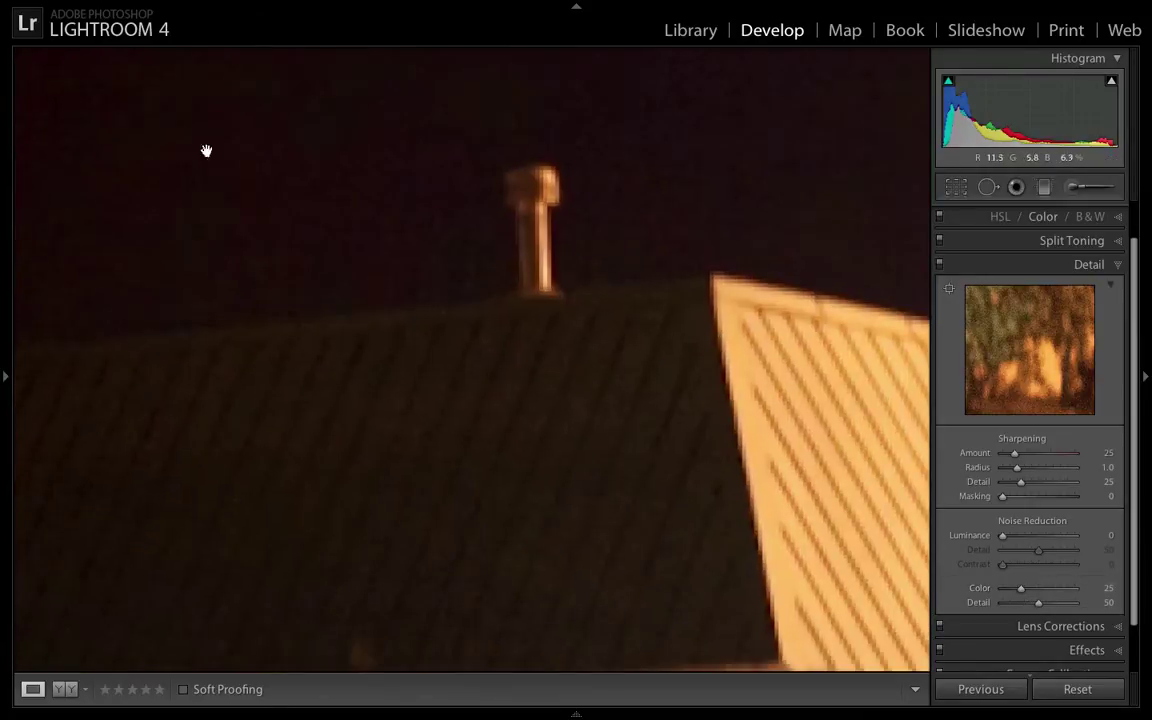
pyautogui.moveTo(244, 160); pyautogui.dragTo(465, 226)
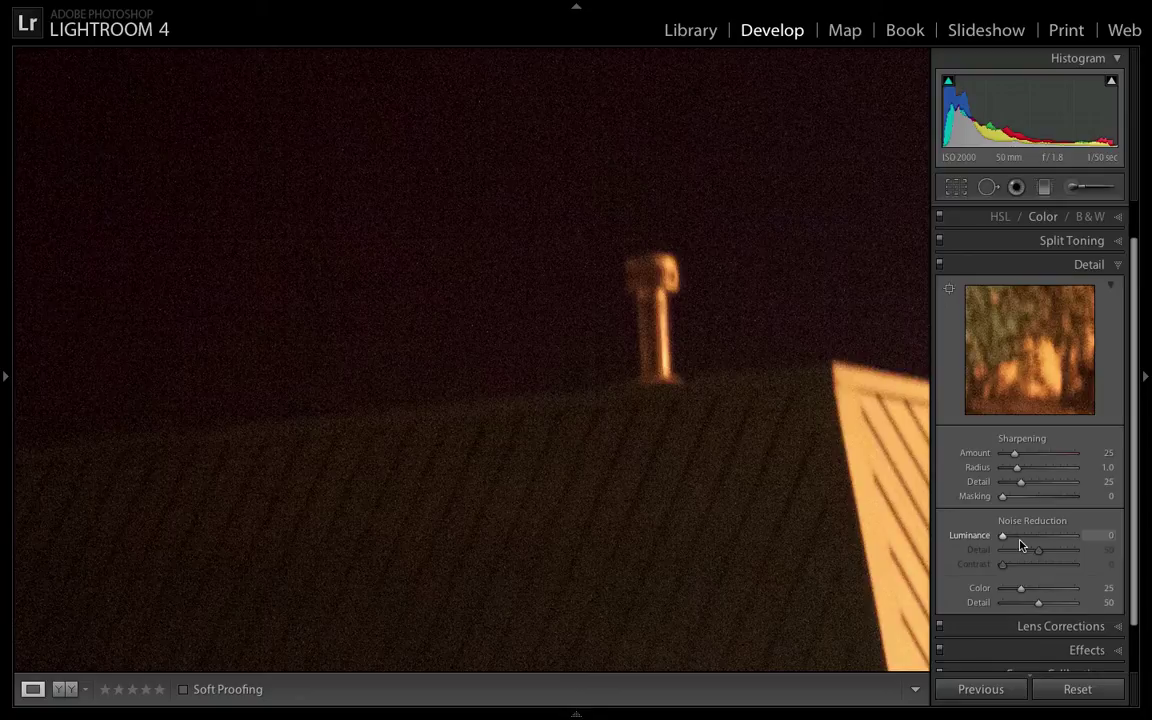
# Lower Color noise reduction to reveal speckles, reset it to 25, then nudge it slightly higher
pyautogui.moveTo(1021, 589); pyautogui.dragTo(1004, 594)
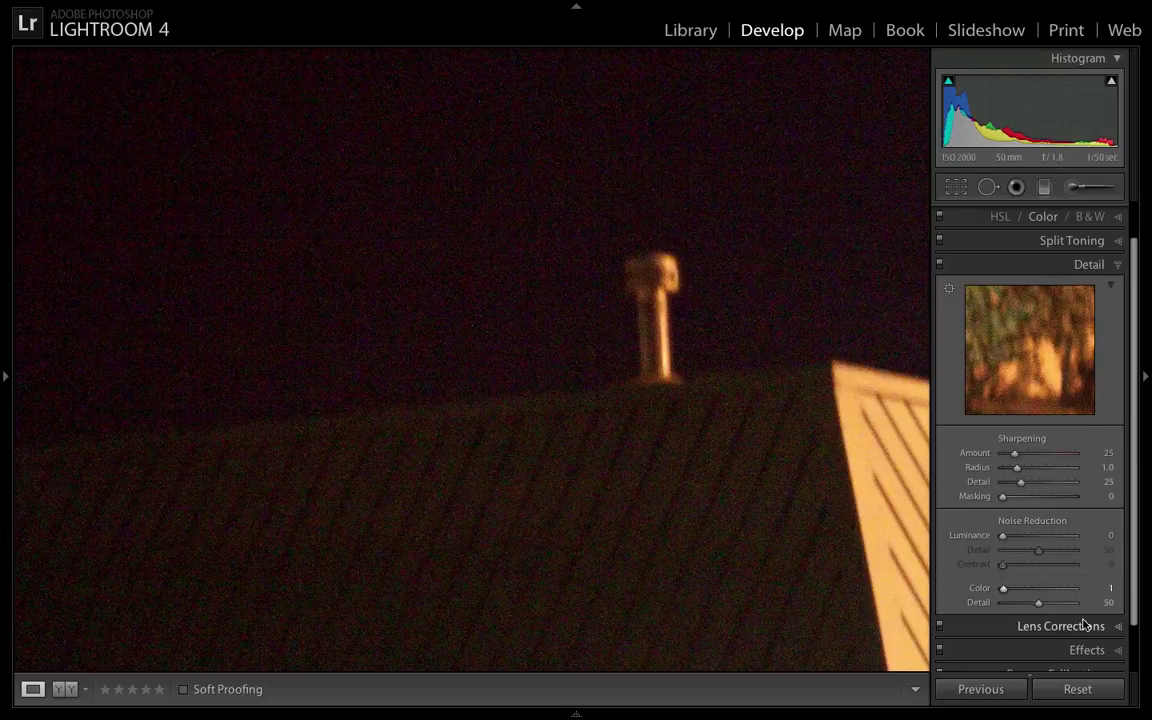
pyautogui.doubleClick(1004, 589)
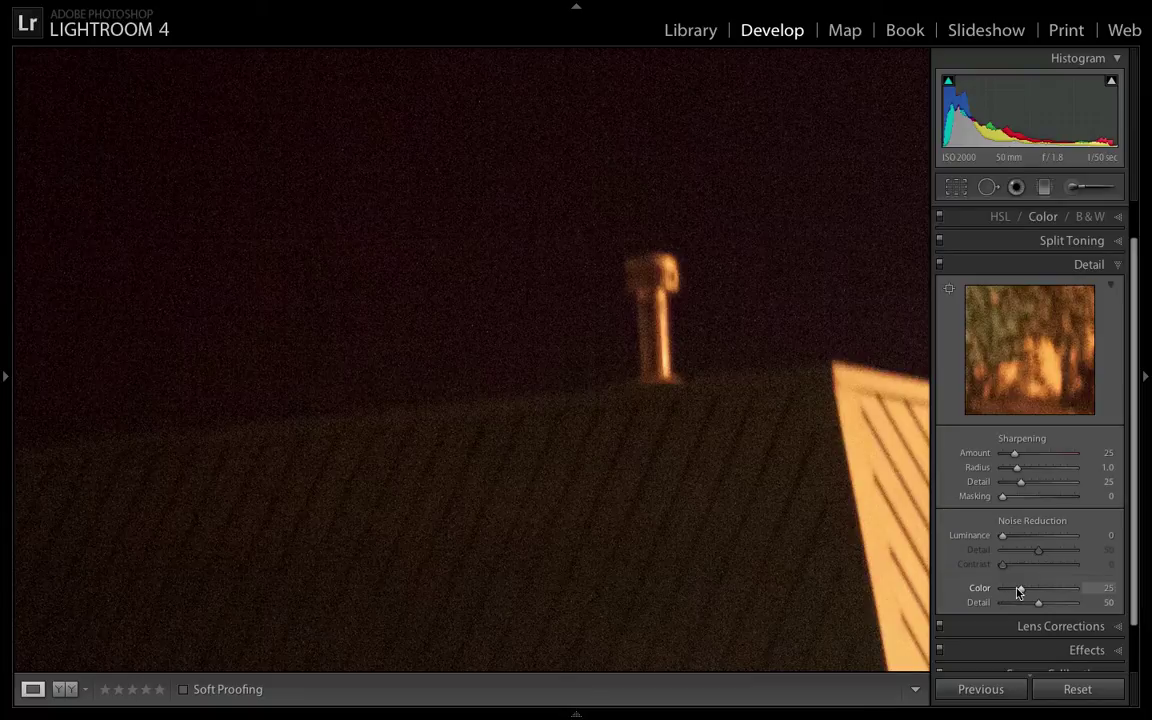
pyautogui.moveTo(1019, 591); pyautogui.dragTo(1034, 595)
# Reset Color noise reduction to 25 and raise Luminance noise reduction to 39
pyautogui.doubleClick(1033, 594)
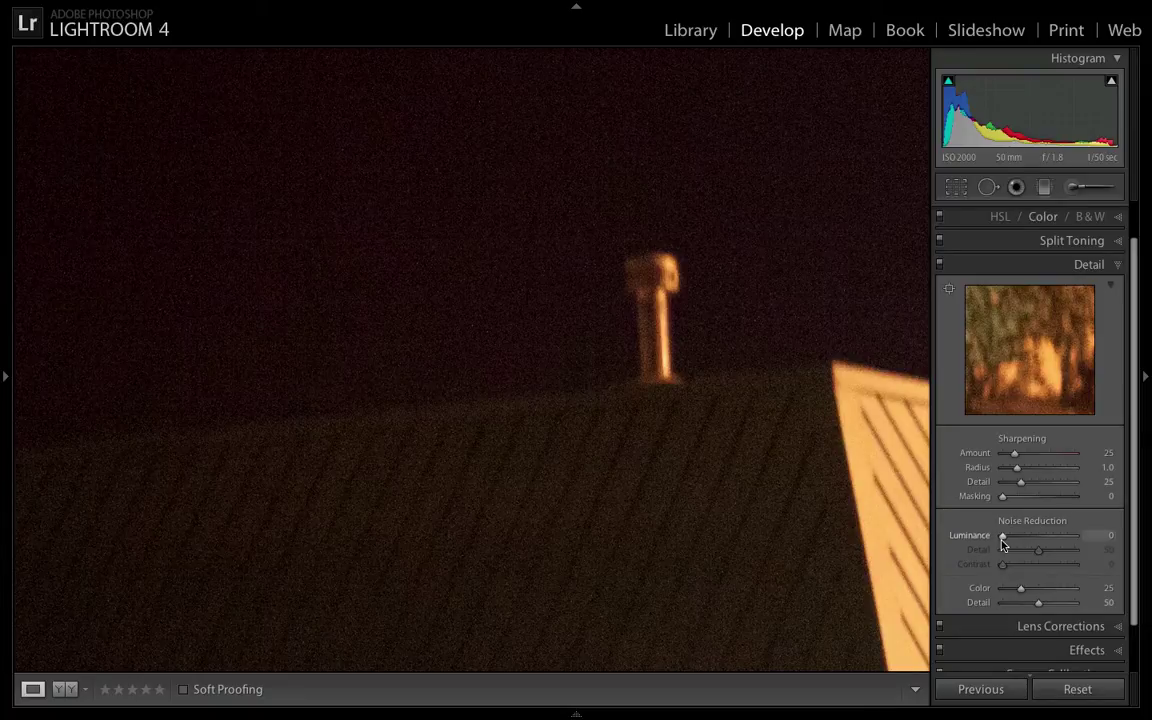
pyautogui.moveTo(1002, 544); pyautogui.dragTo(1022, 544)
pyautogui.moveTo(1024, 539); pyautogui.dragTo(1035, 540)
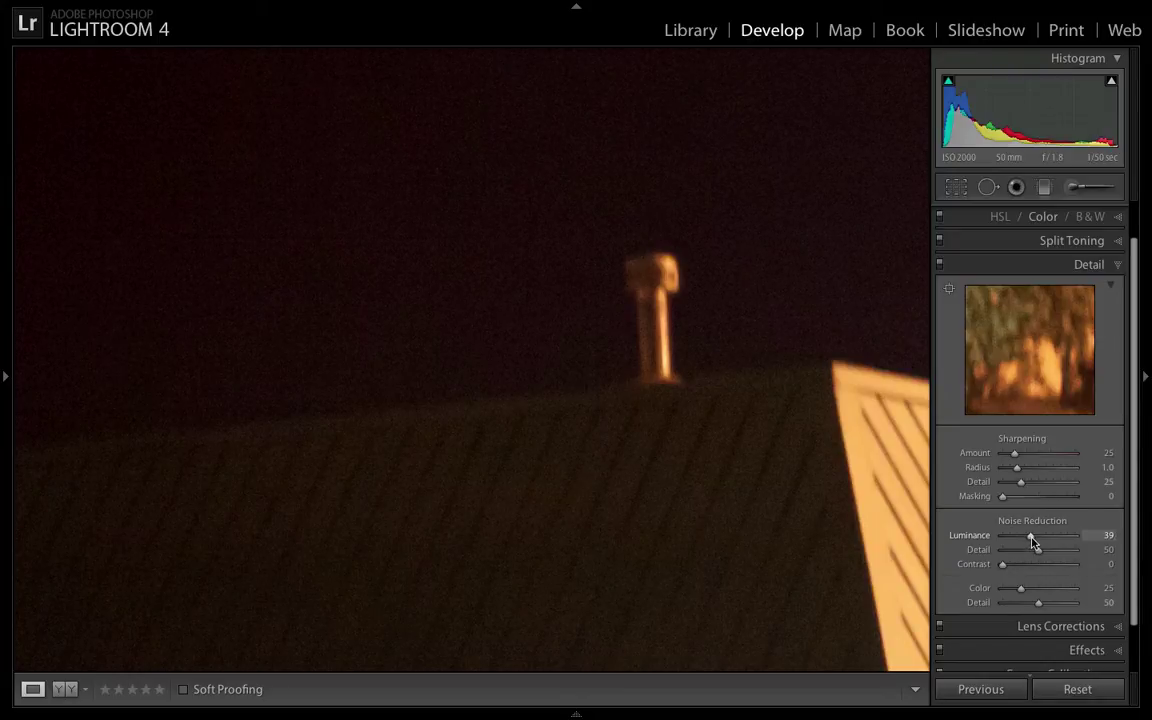
pyautogui.click(661, 406)
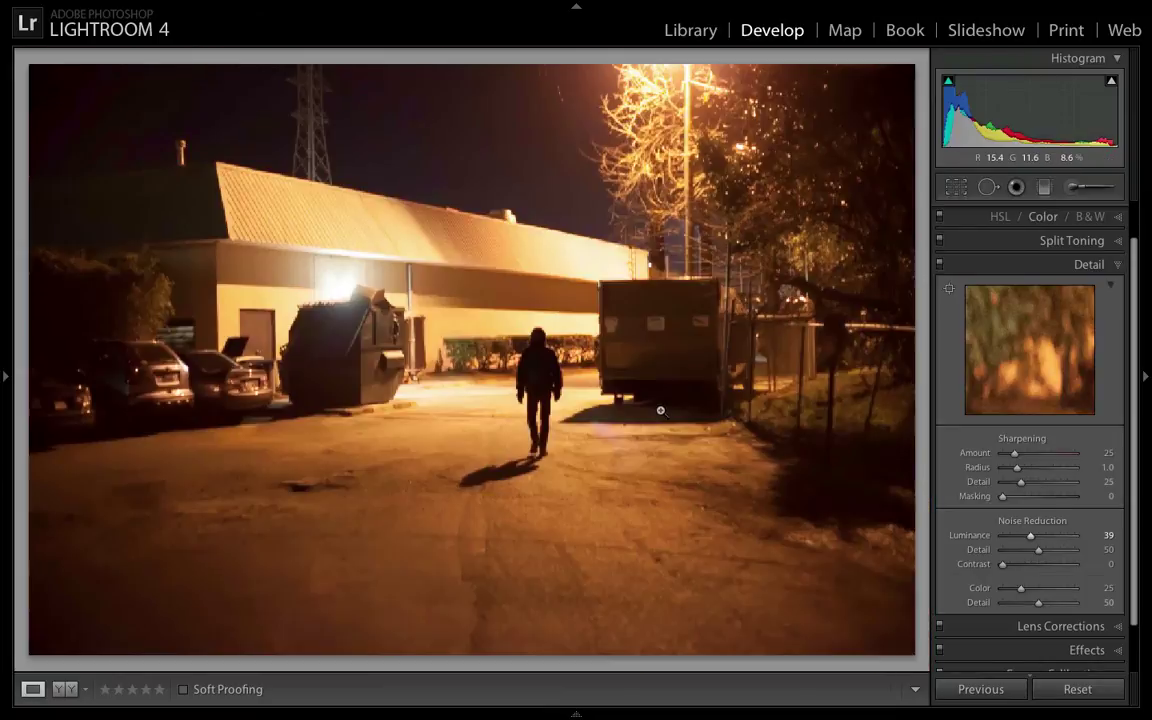
pyautogui.click(124, 108)
pyautogui.moveTo(361, 231); pyautogui.dragTo(754, 370)
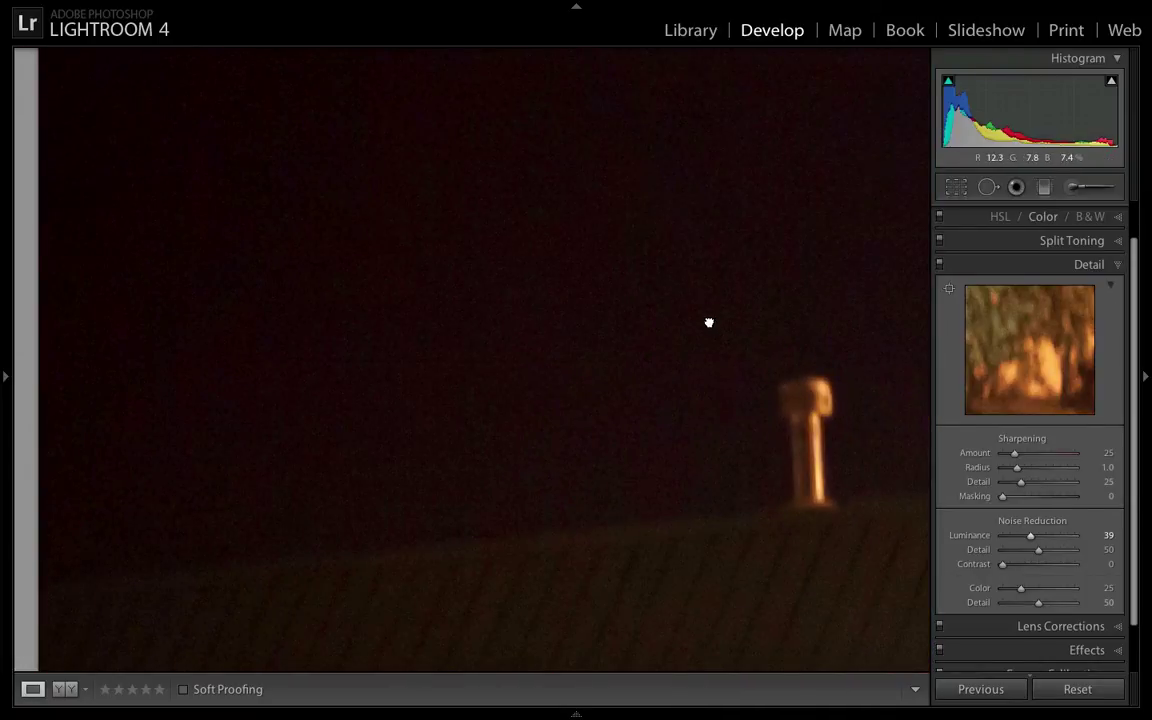
pyautogui.moveTo(710, 321); pyautogui.dragTo(704, 355)
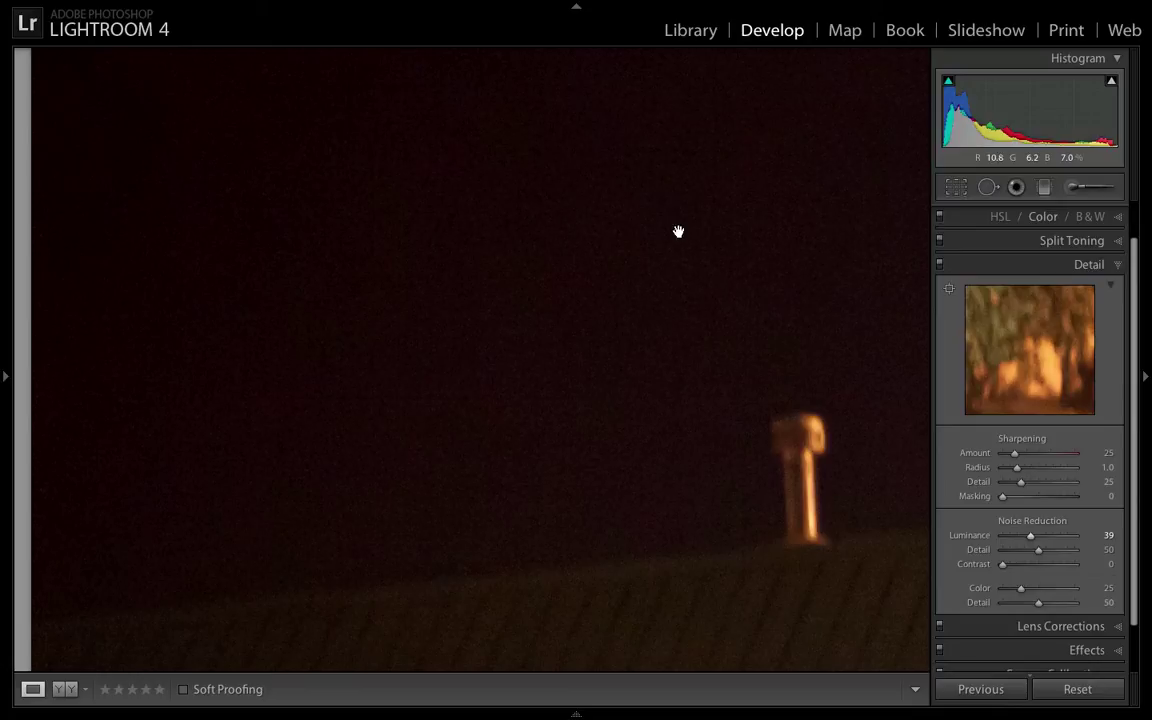
pyautogui.moveTo(679, 231); pyautogui.dragTo(672, 225)
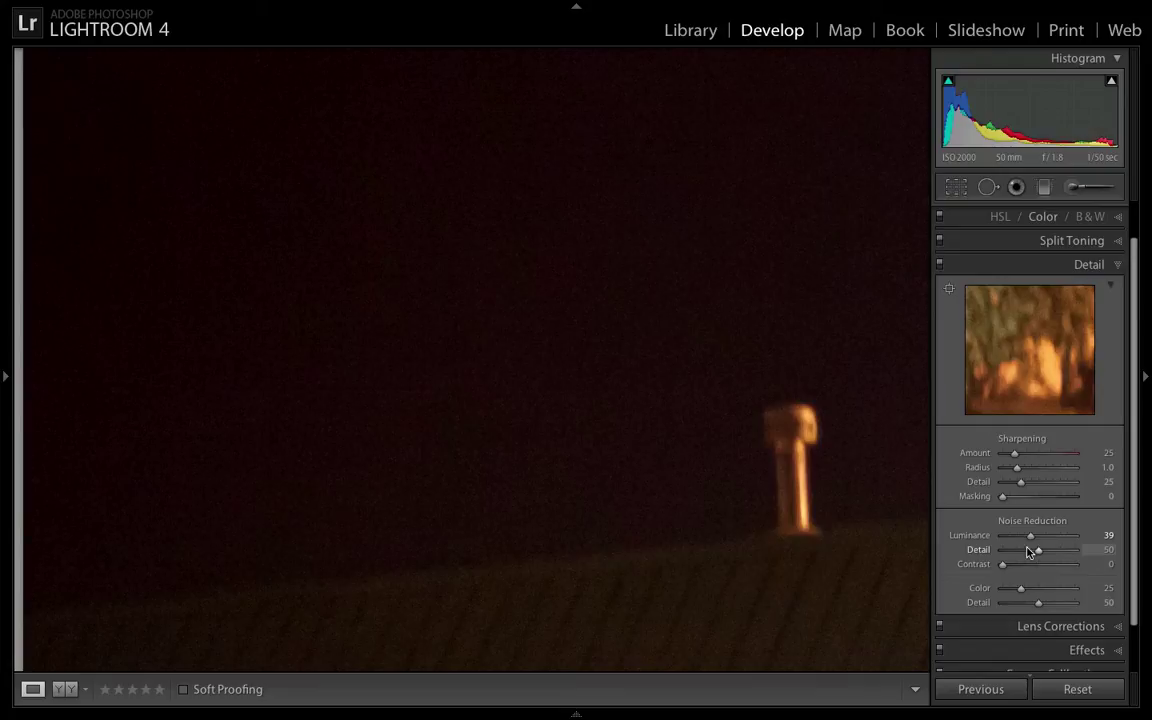
pyautogui.moveTo(813, 257); pyautogui.dragTo(688, 337)
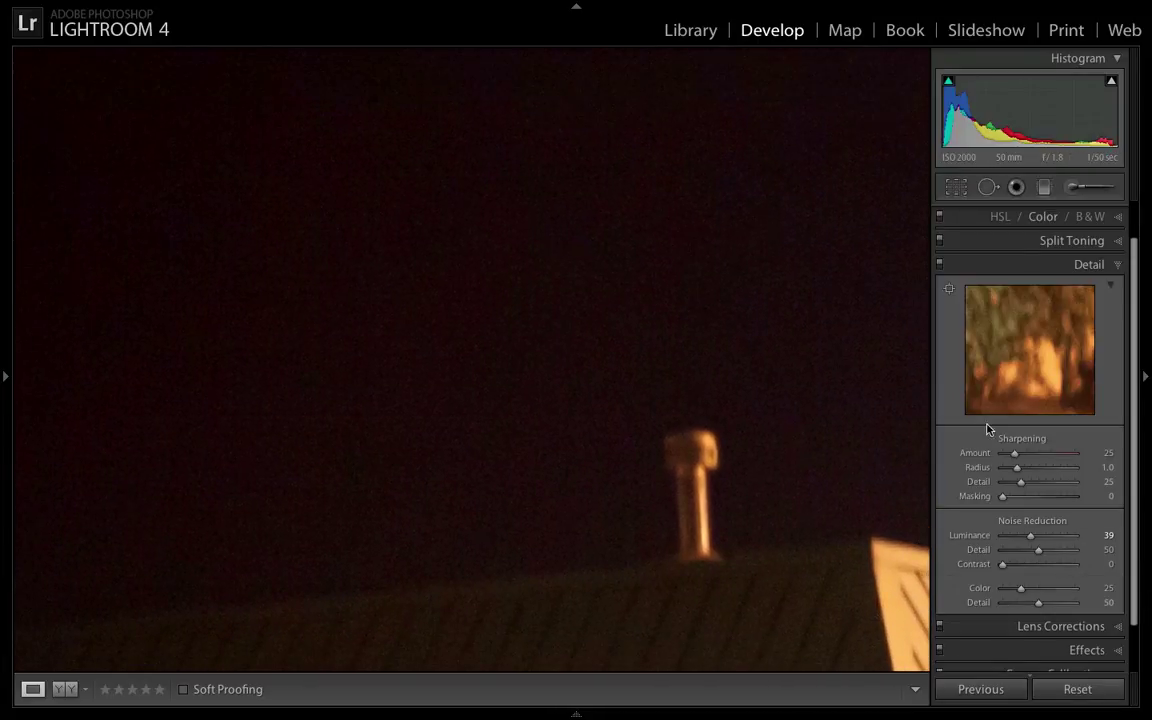
pyautogui.moveTo(1038, 549); pyautogui.dragTo(970, 549)
pyautogui.moveTo(803, 614); pyautogui.dragTo(810, 373)
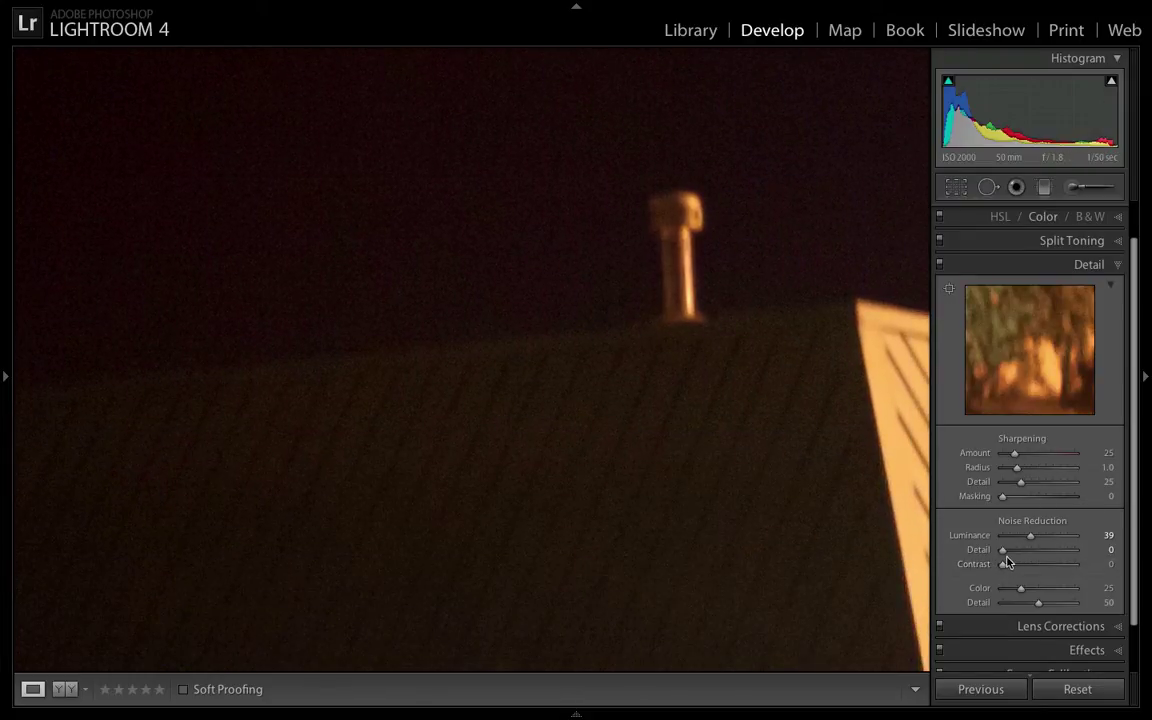
pyautogui.moveTo(1003, 550)
pyautogui.mouseDown()
pyautogui.moveTo(1045, 550)
pyautogui.moveTo(1002, 553)
pyautogui.mouseUp()
pyautogui.moveTo(1013, 557); pyautogui.dragTo(1033, 558)
pyautogui.moveTo(1005, 568); pyautogui.dragTo(1085, 565)
pyautogui.moveTo(740, 361); pyautogui.dragTo(719, 325)
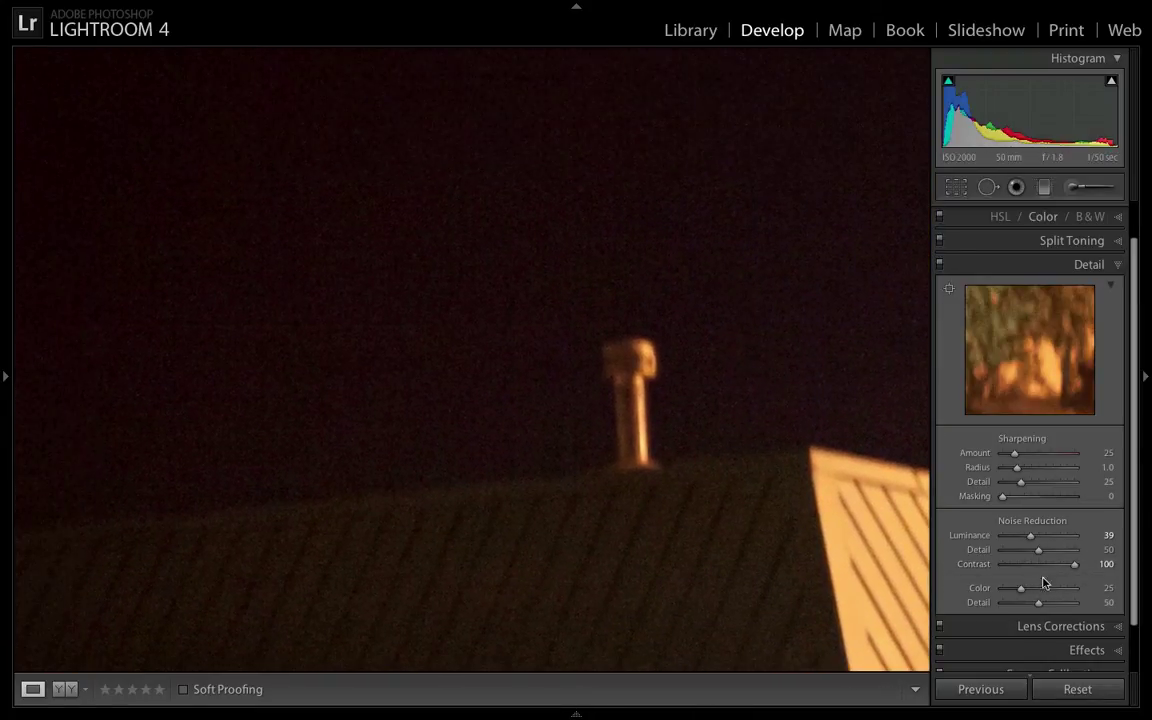
pyautogui.doubleClick(1072, 566)
# Lower Luminance to 17 and drop Color to 0 while framing the chimney close-up
pyautogui.moveTo(1022, 539)
pyautogui.mouseDown()
pyautogui.moveTo(1004, 541)
pyautogui.moveTo(1070, 540)
pyautogui.moveTo(993, 540)
pyautogui.moveTo(1016, 540)
pyautogui.mouseUp()
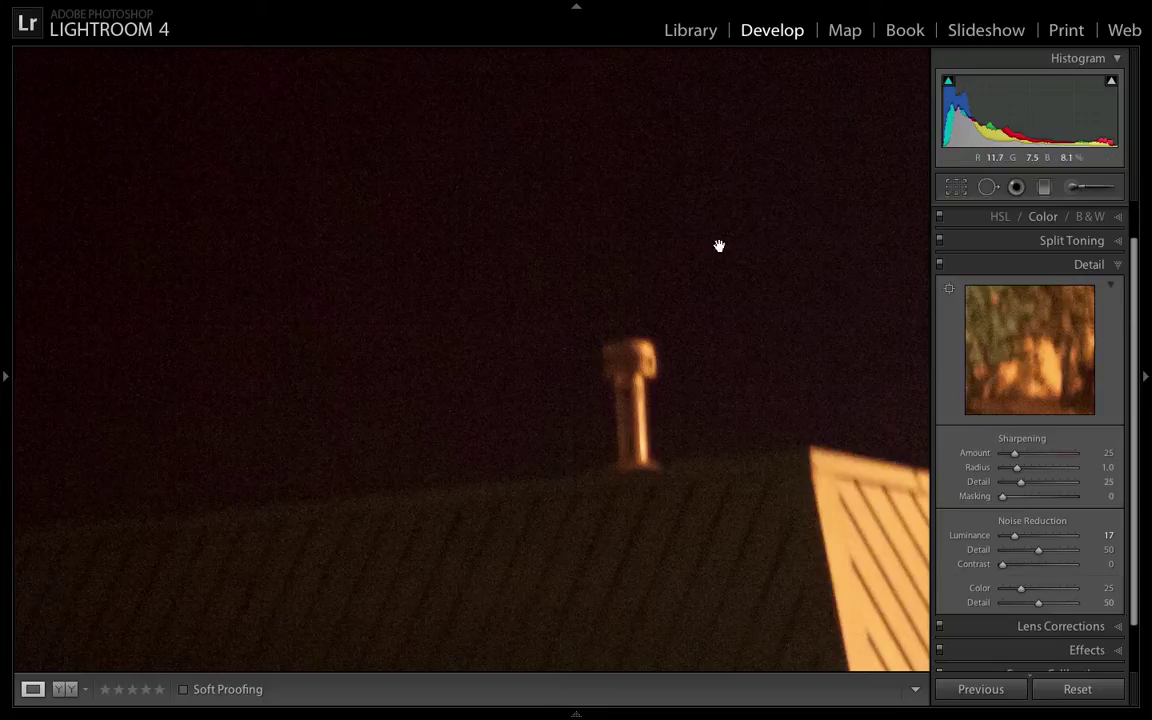
pyautogui.moveTo(695, 405); pyautogui.dragTo(661, 249)
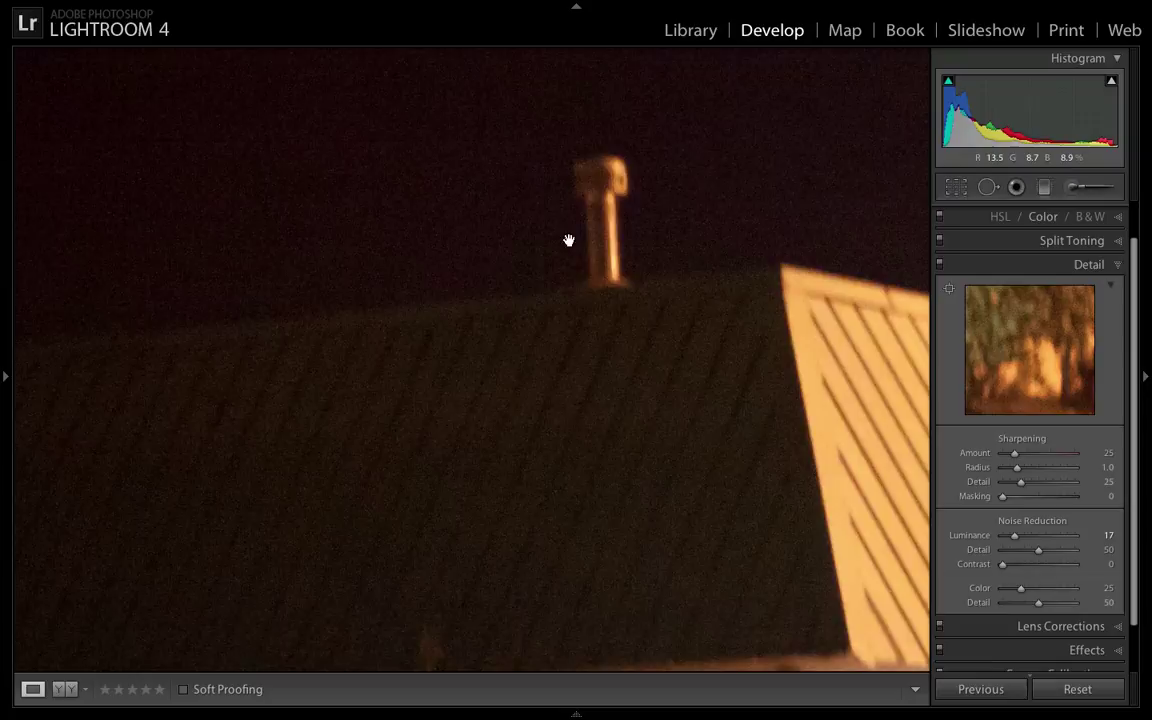
pyautogui.moveTo(568, 239); pyautogui.dragTo(661, 373)
pyautogui.moveTo(1021, 588); pyautogui.dragTo(1002, 589)
pyautogui.moveTo(648, 378); pyautogui.dragTo(688, 493)
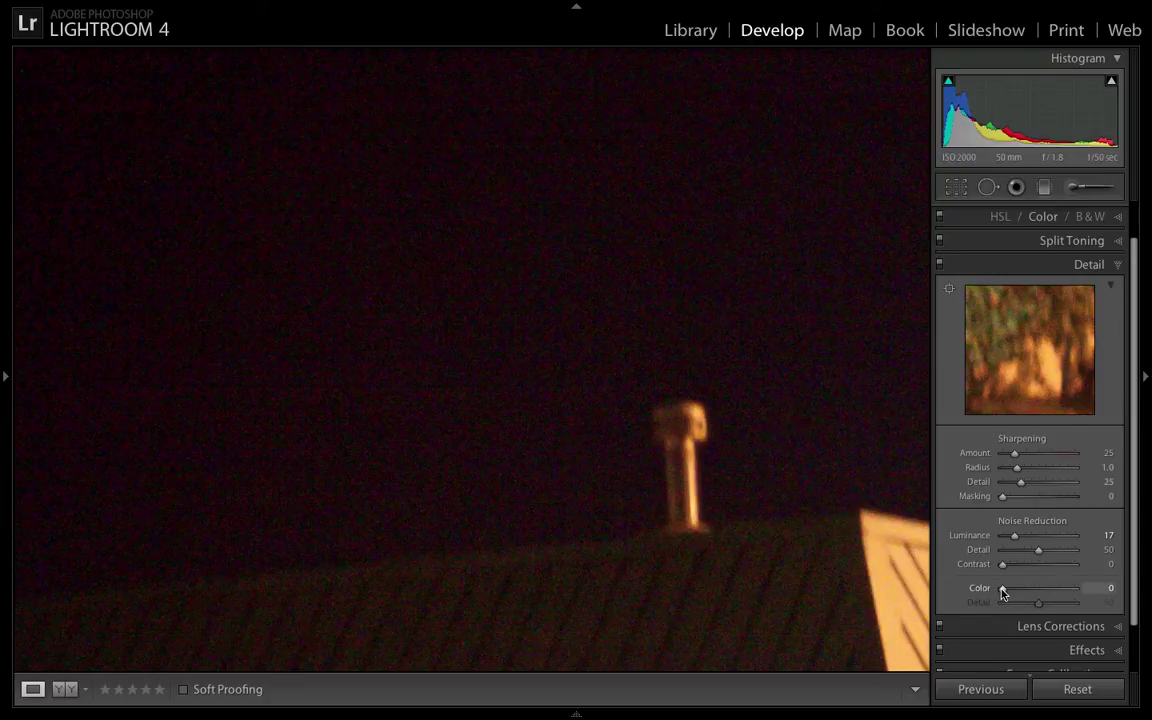
# Bring Color noise reduction back up to 25
pyautogui.moveTo(979, 596); pyautogui.dragTo(1005, 596)
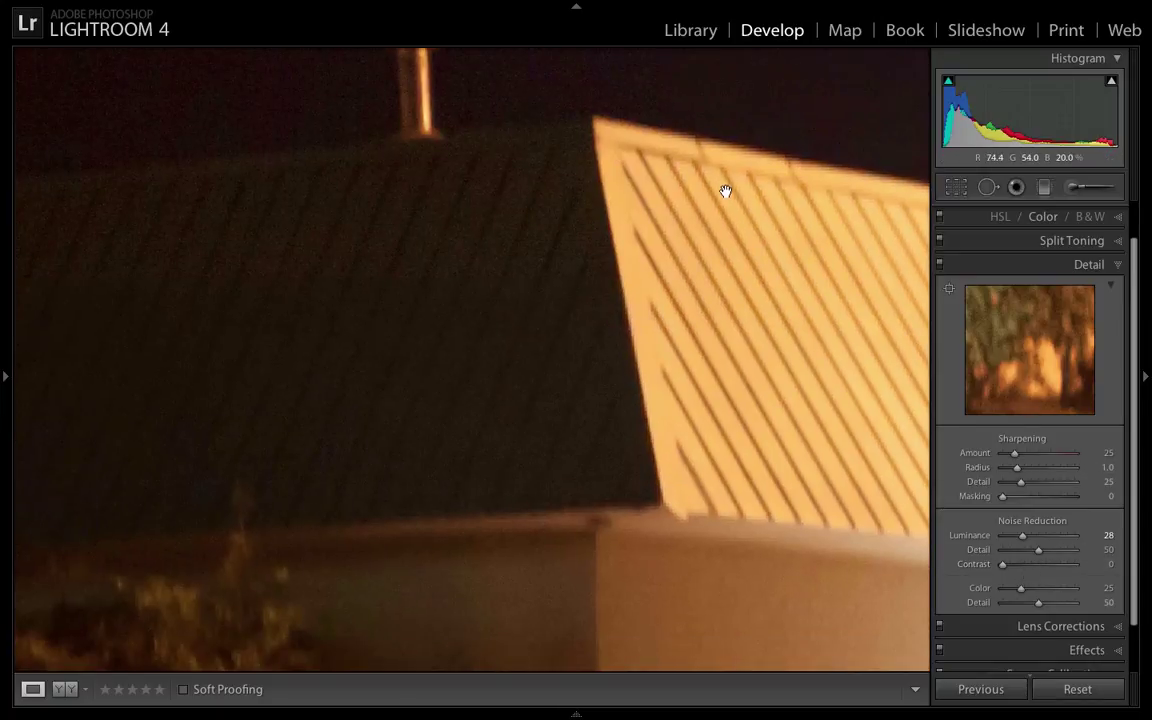
# Zoom in on the lit roof panel, then return to the full-photo view
pyautogui.click(725, 190)
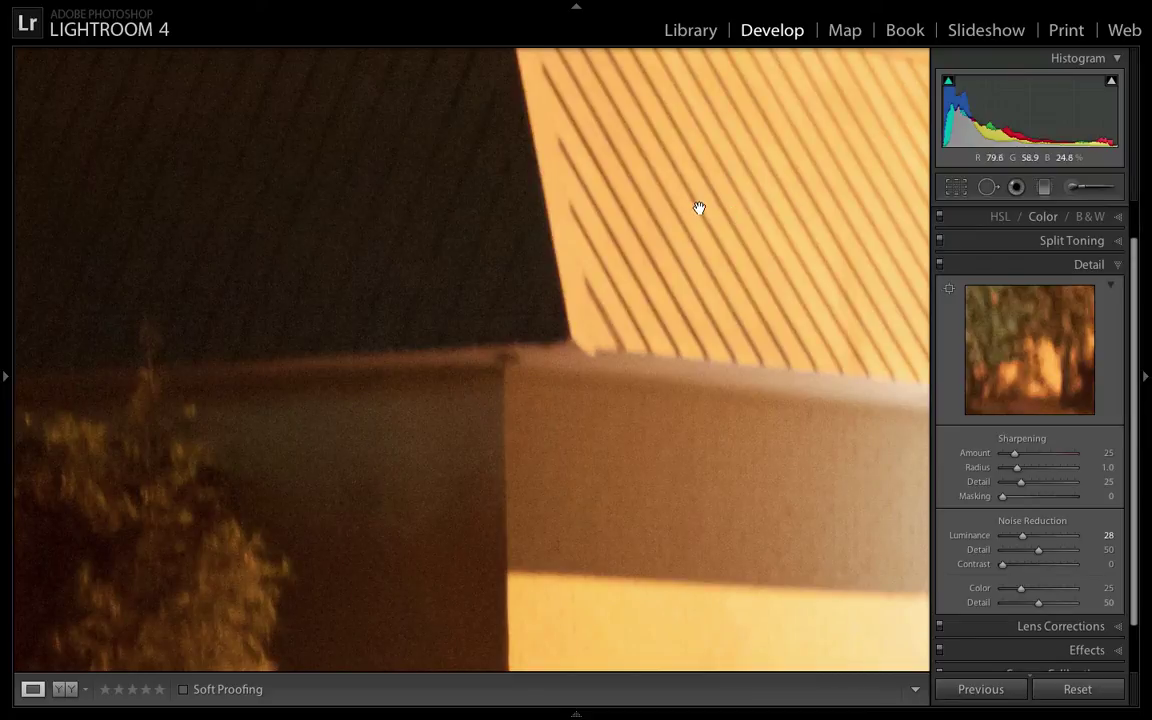
pyautogui.click(700, 209)
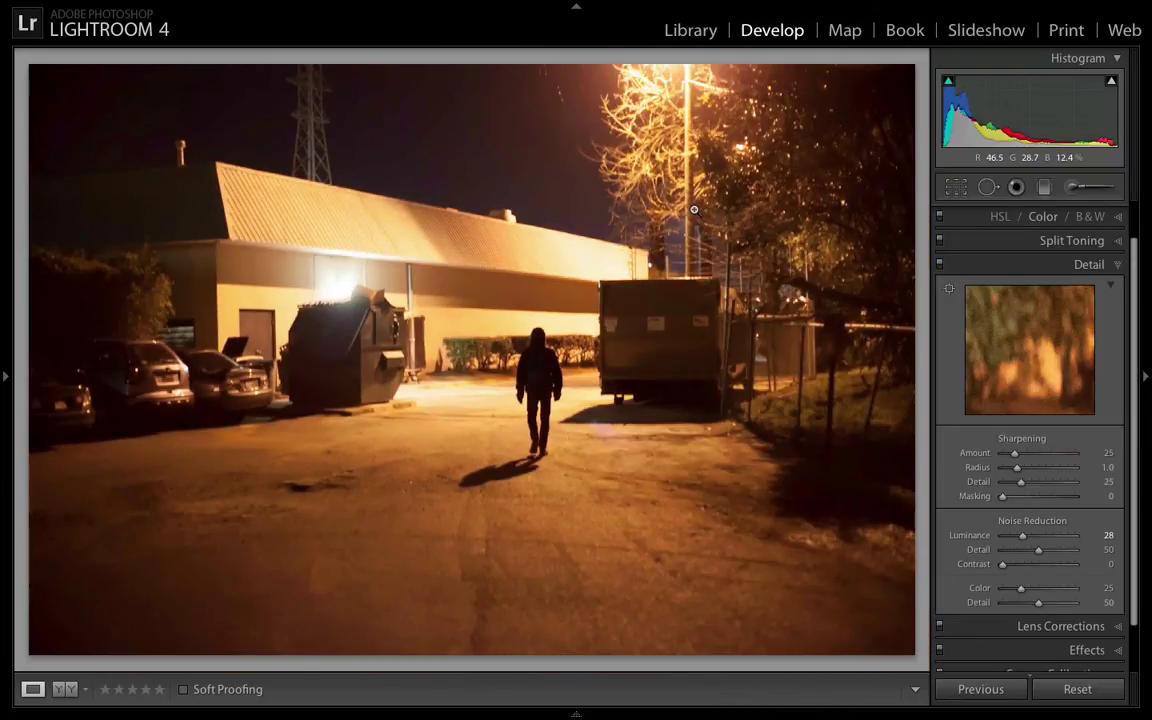